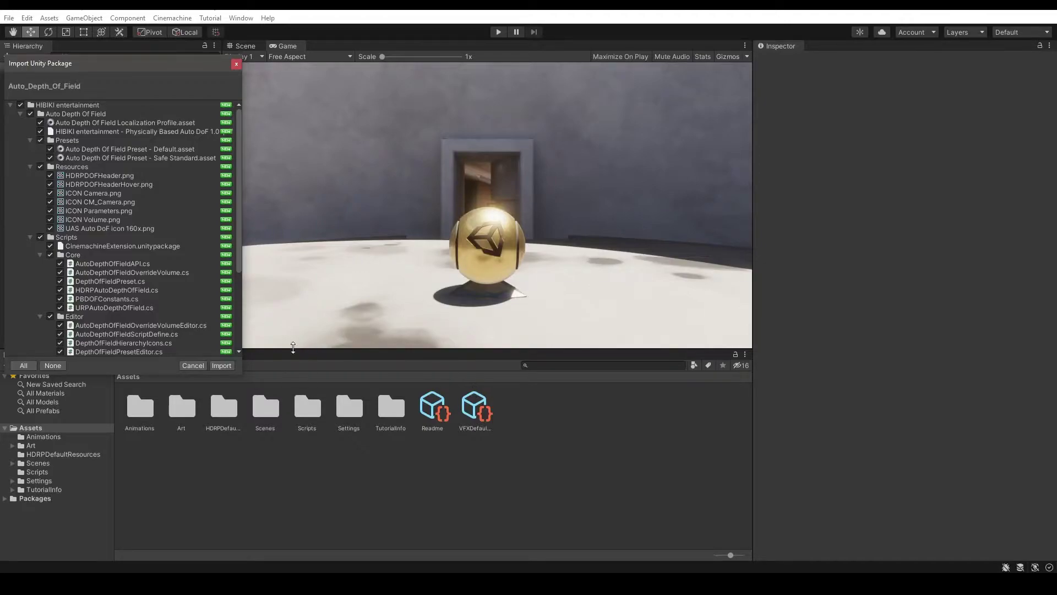
- Import the Auto Depth Of Field package files and let the scripts compile
{"action": "left_click", "coordinate": [222, 365]}
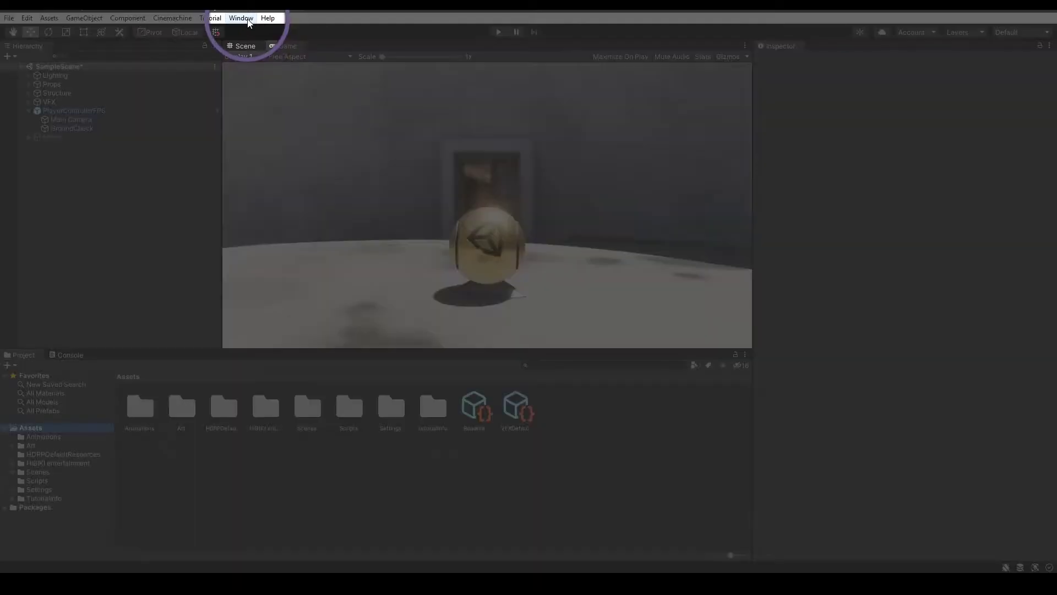
- Add Auto Depth Of Field to Main Camera, accepting the physical camera and Glass tag prompts
{"action": "left_click", "coordinate": [242, 18]}
{"action": "mouse_move", "coordinate": [275, 43]}
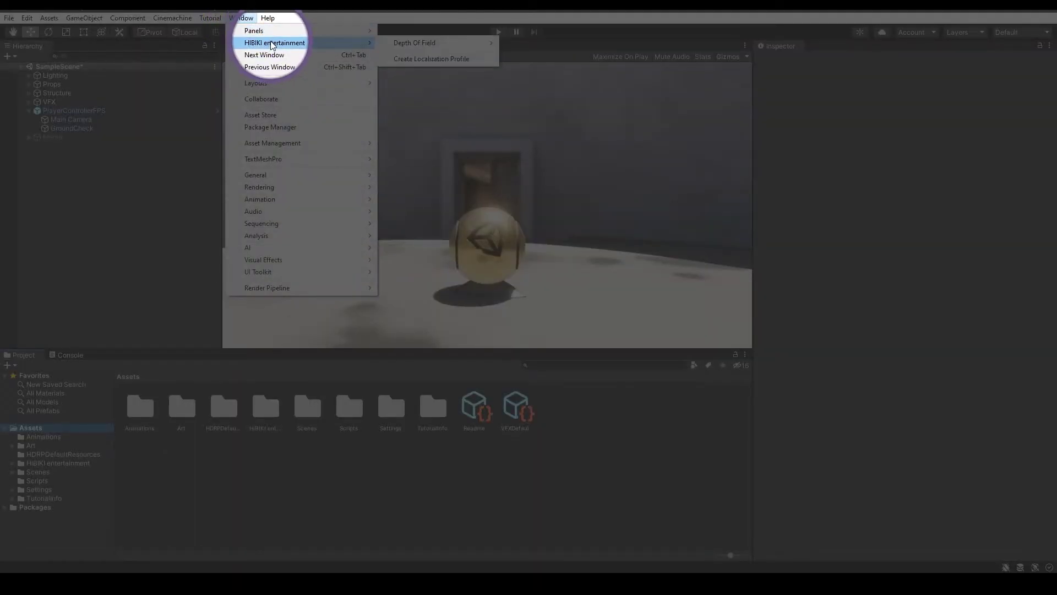
{"action": "mouse_move", "coordinate": [415, 43]}
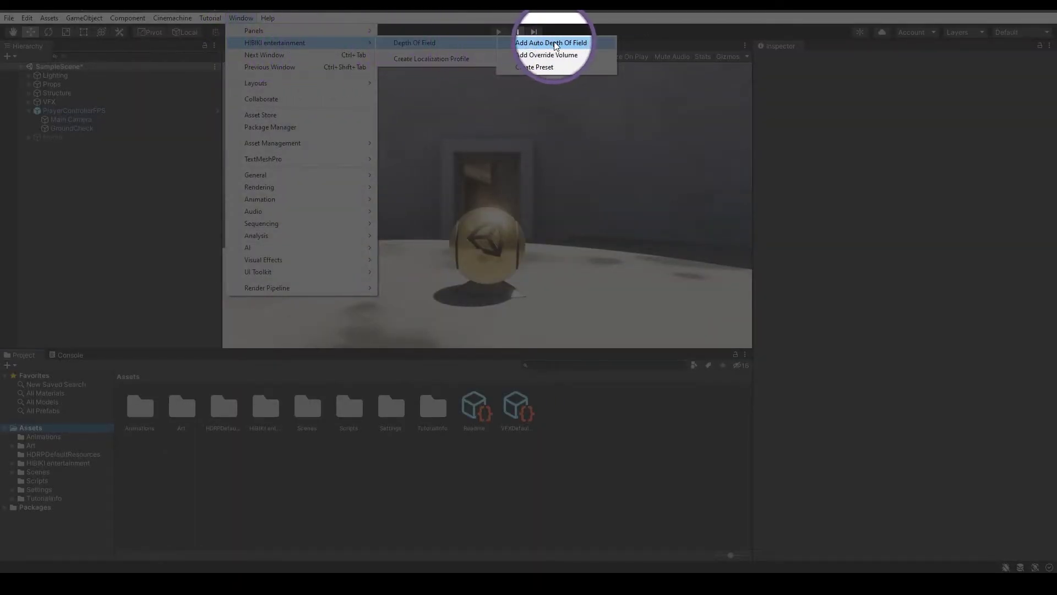
{"action": "left_click", "coordinate": [555, 43]}
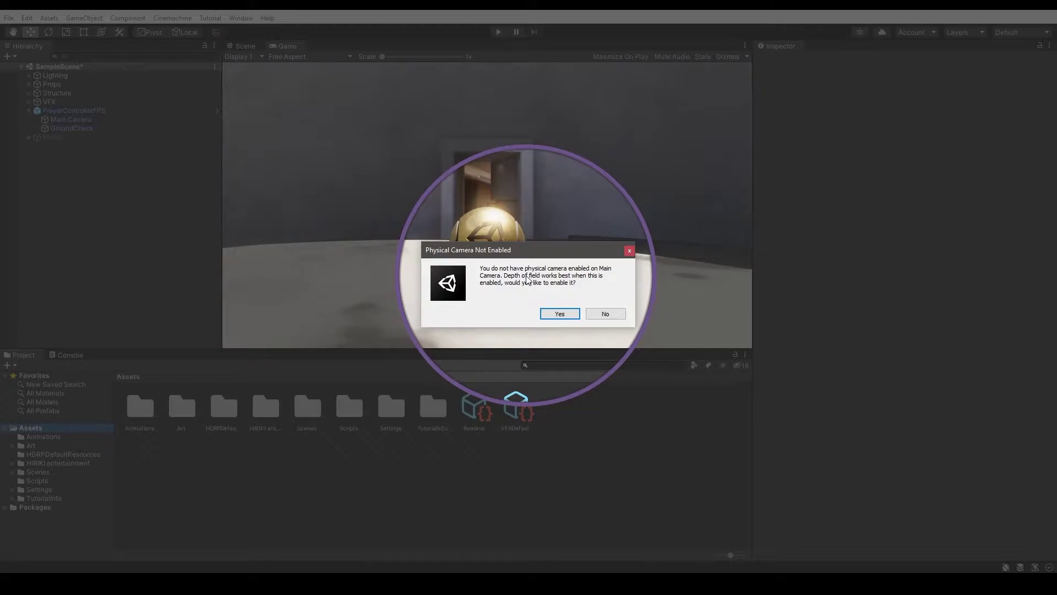
{"action": "left_click", "coordinate": [558, 315]}
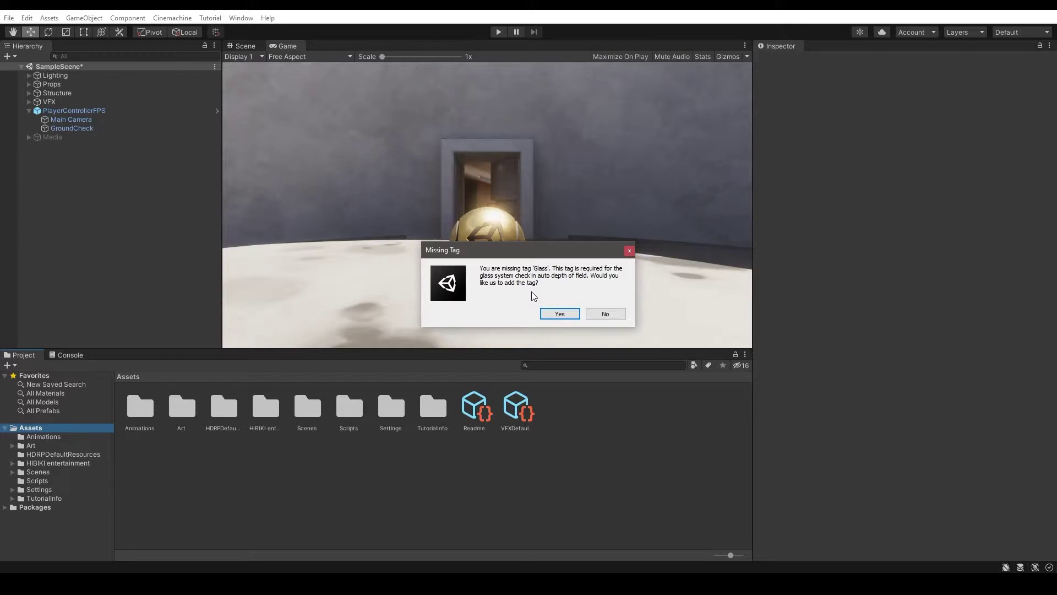
{"action": "left_click", "coordinate": [560, 314]}
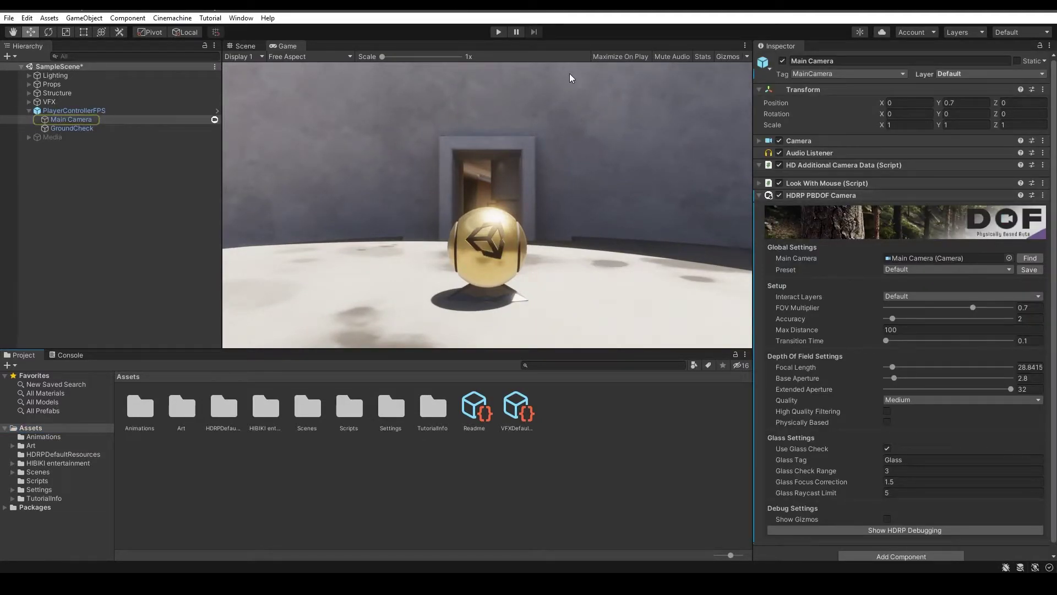
{"action": "left_click", "coordinate": [499, 32]}
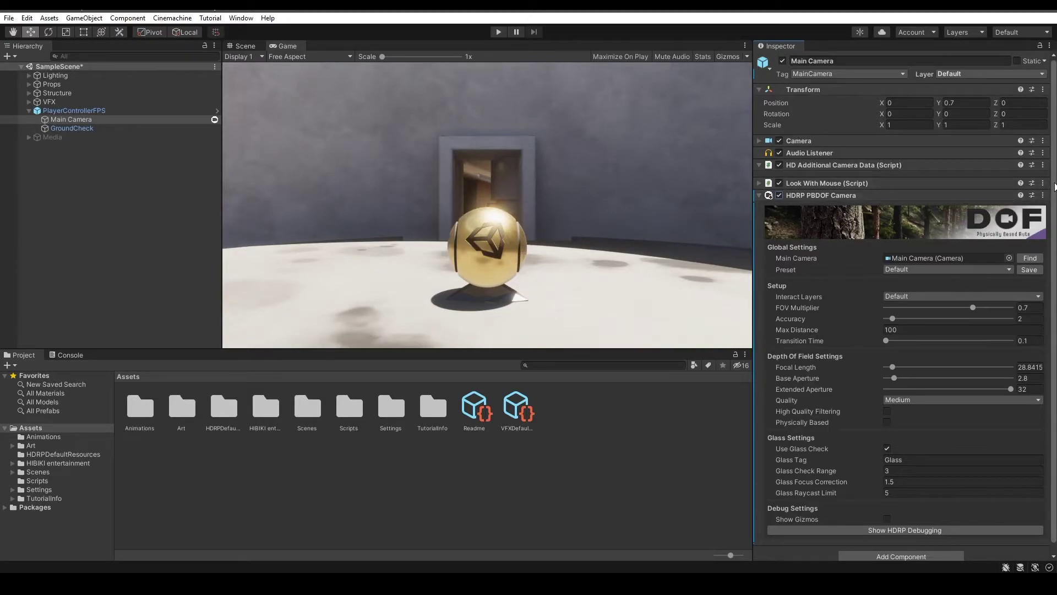
{"action": "left_click_drag", "start_coordinate": [1054, 186], "coordinate": [1054, 203]}
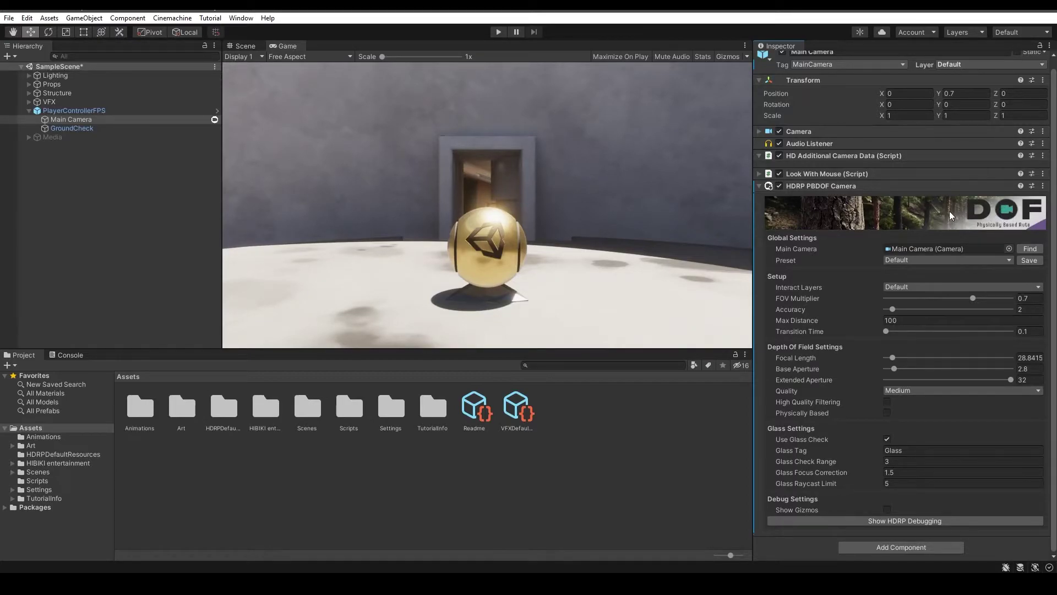
- Open HIBIKI entertainment > Auto Depth Of Field in the Project panel, then reselect Main Camera
{"action": "left_click", "coordinate": [54, 464]}
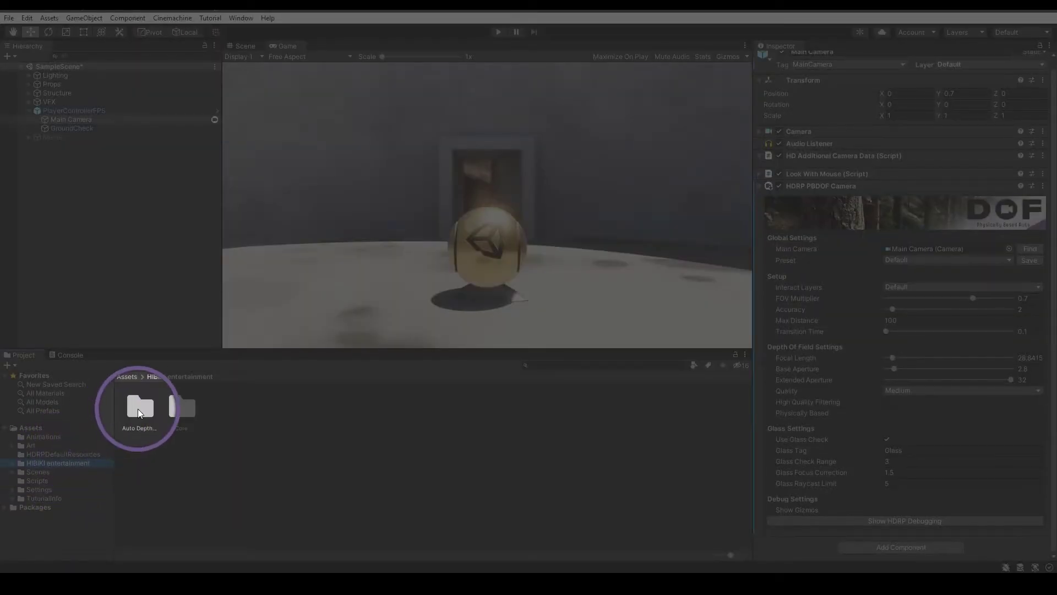
{"action": "double_click", "coordinate": [139, 409]}
{"action": "left_click", "coordinate": [308, 406]}
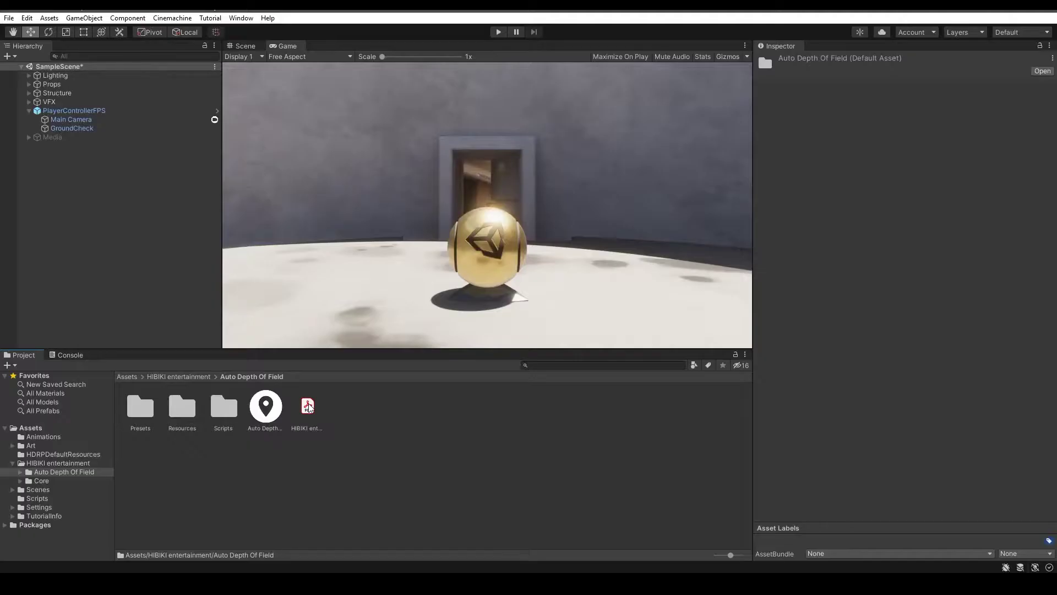
{"action": "left_click", "coordinate": [138, 120]}
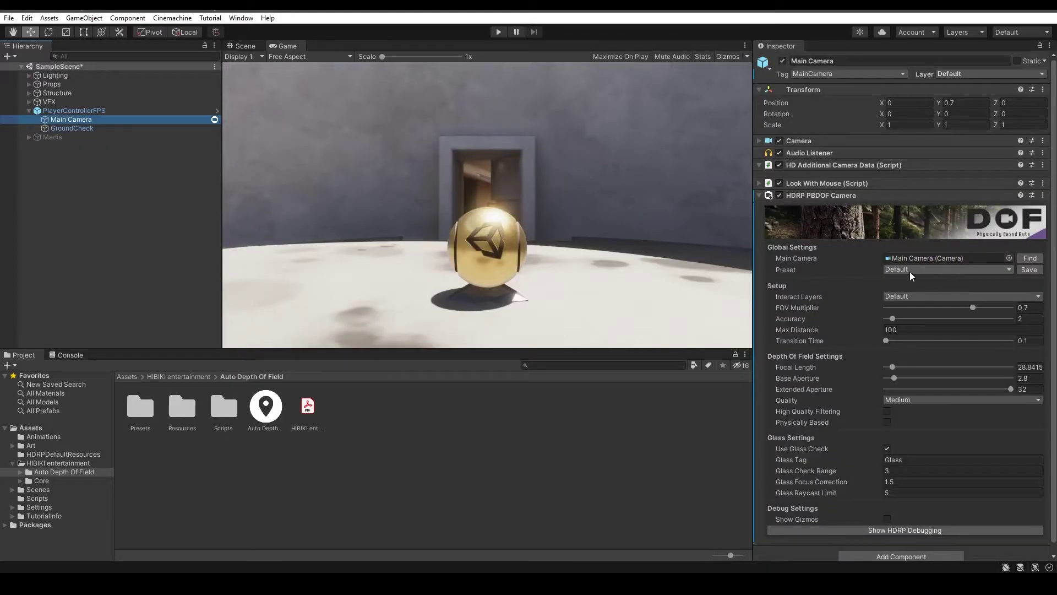
- Set the HDRP PBDOF Camera Preset to Safe Standard
{"action": "left_click", "coordinate": [1007, 268]}
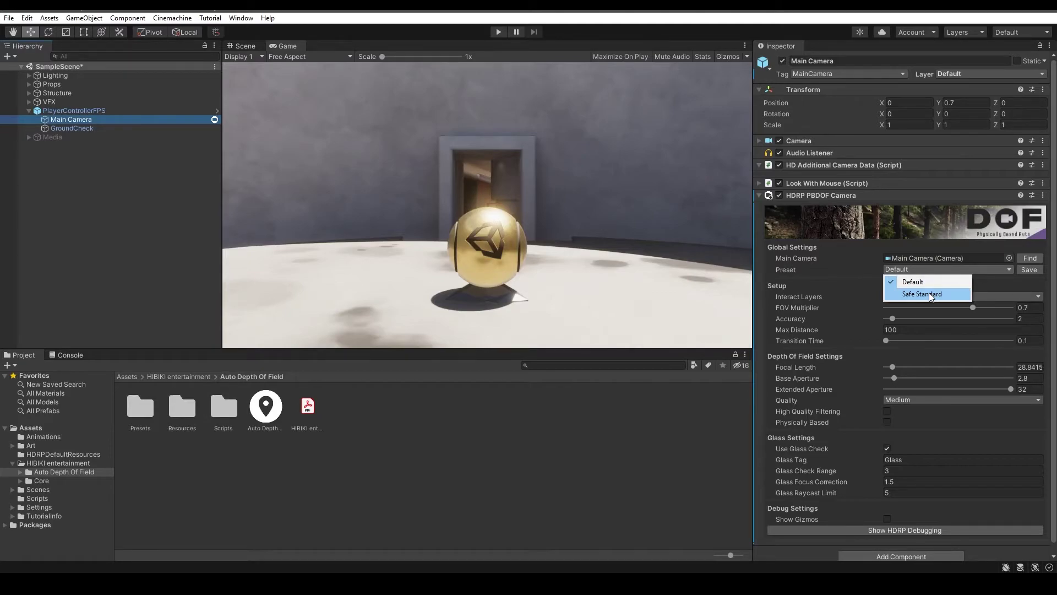
{"action": "left_click", "coordinate": [929, 293]}
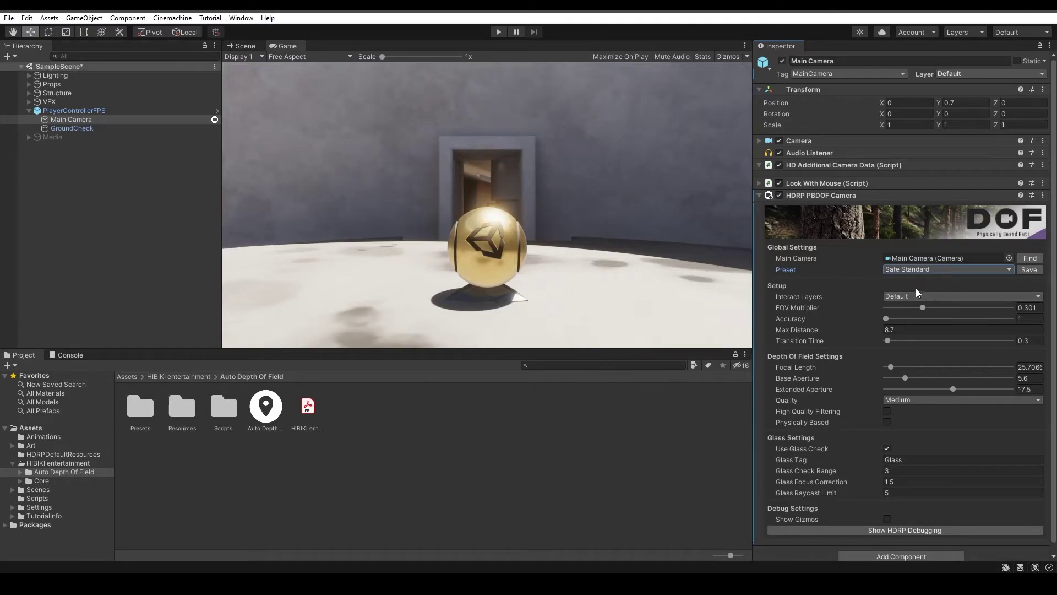
{"action": "left_click", "coordinate": [241, 17]}
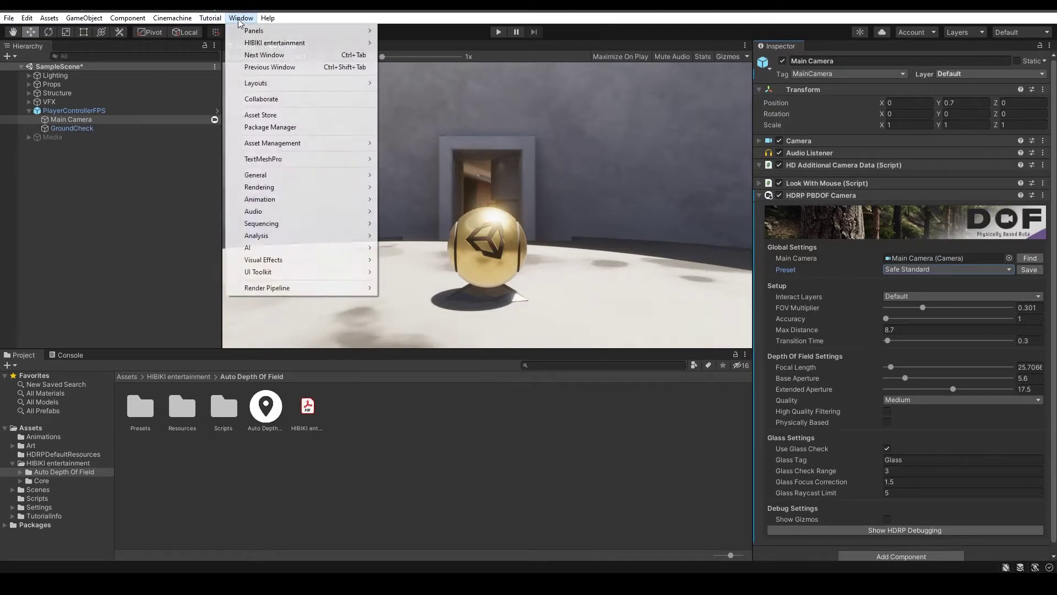
{"action": "mouse_move", "coordinate": [274, 42]}
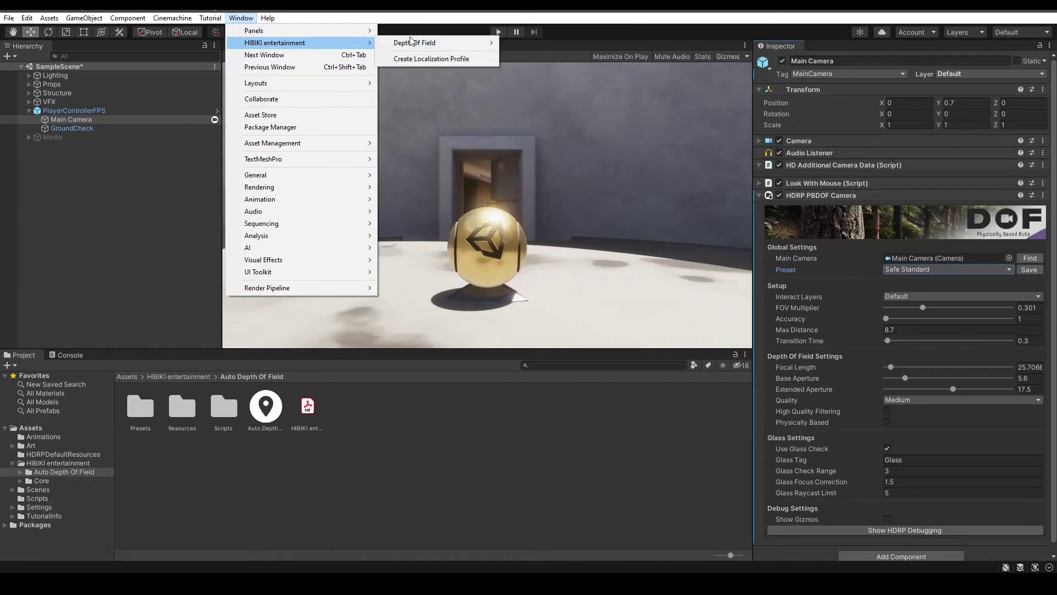
{"action": "mouse_move", "coordinate": [435, 42]}
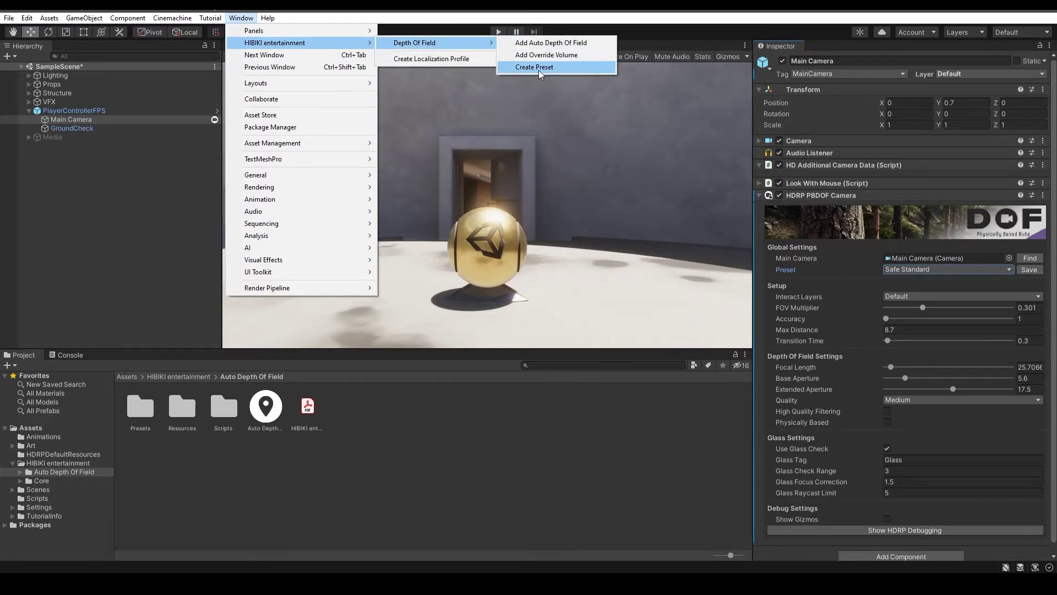
- Dismiss the Window menu without choosing anything and switch to the Scene view
{"action": "left_click", "coordinate": [489, 193]}
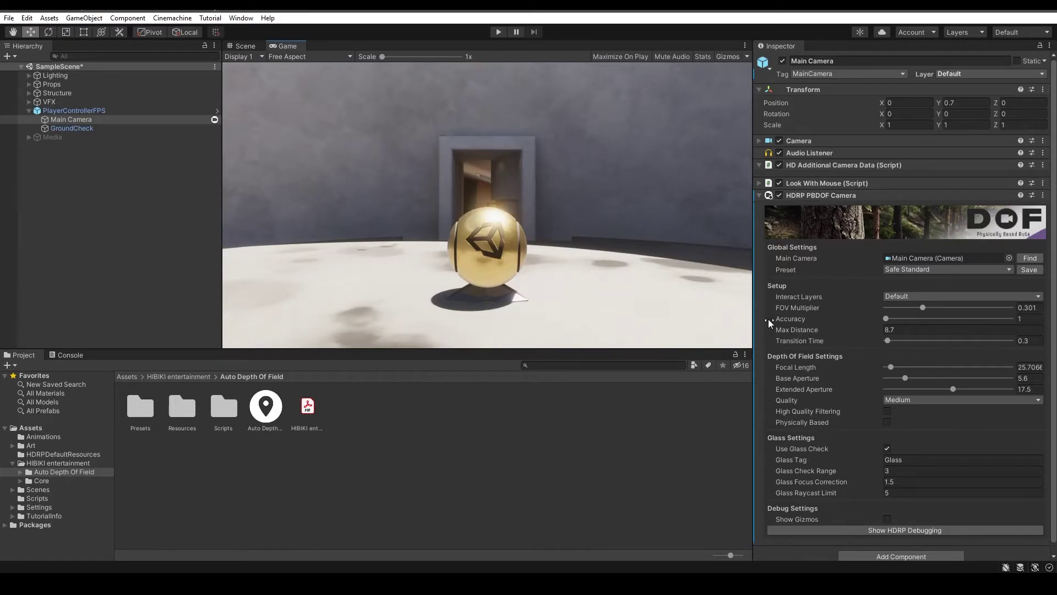
{"action": "left_click", "coordinate": [246, 46]}
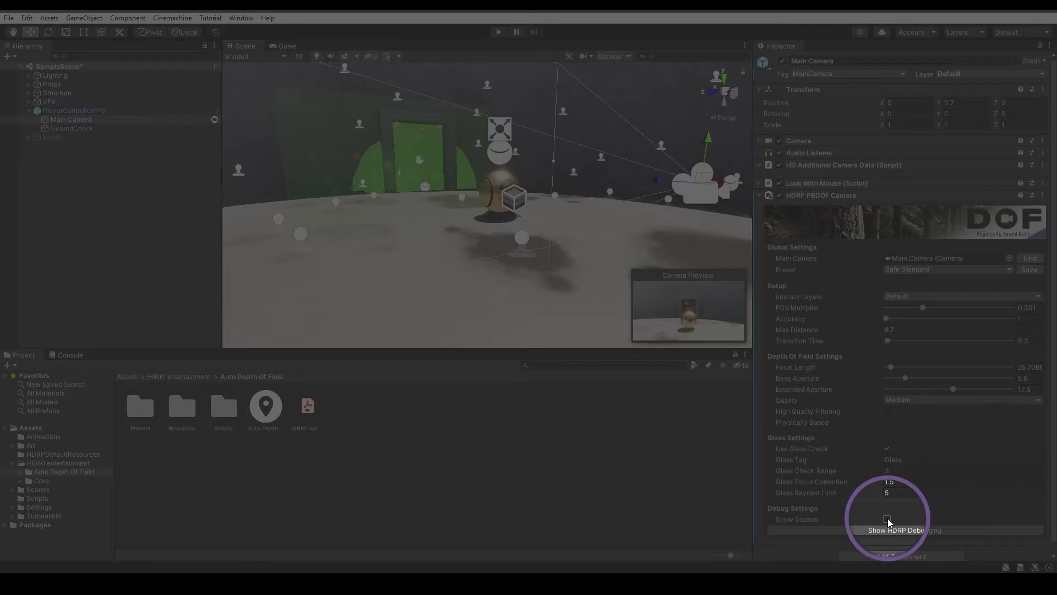
- Enable Show Gizmos and adjust the Accuracy slider, leaving Accuracy at 1
{"action": "left_click", "coordinate": [887, 518]}
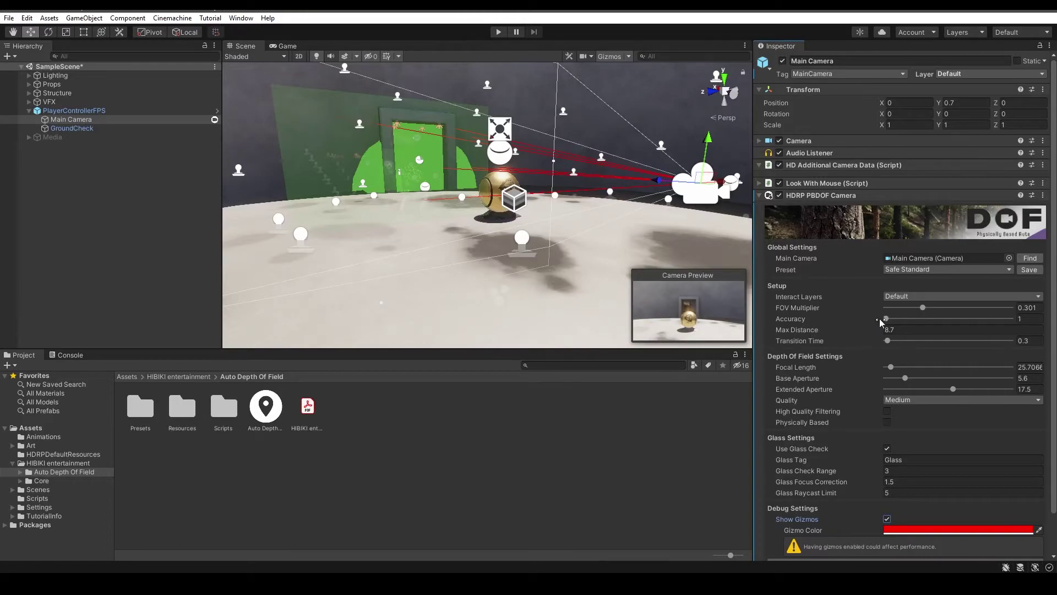
{"action": "mouse_move", "coordinate": [885, 320]}
{"action": "left_mouse_down"}
{"action": "mouse_move", "coordinate": [925, 319]}
{"action": "mouse_move", "coordinate": [866, 319]}
{"action": "left_mouse_up"}
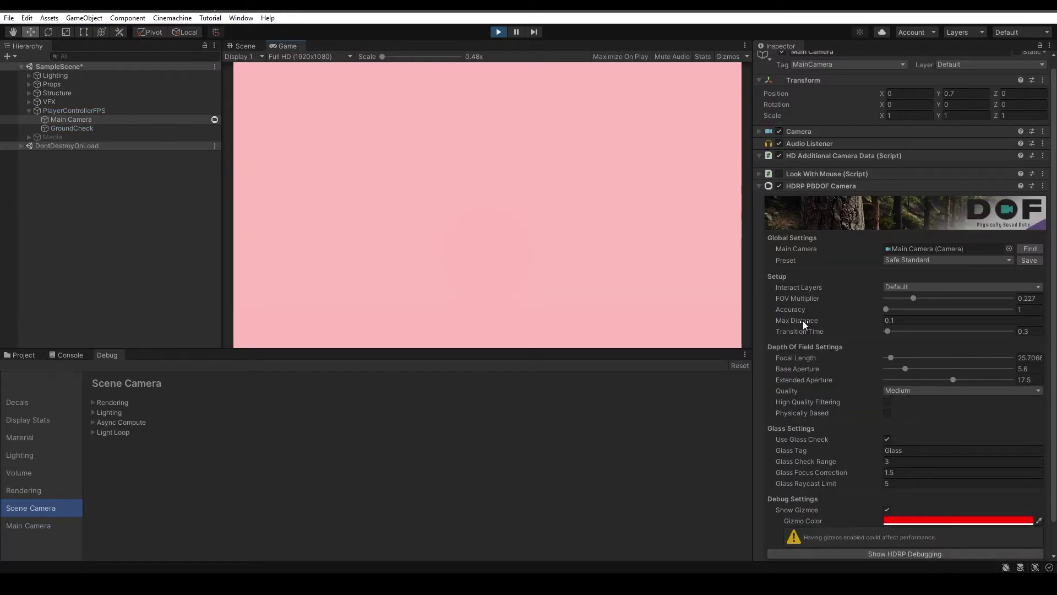
- Adjust the auto depth-of-field Max Distance value toward 1.92
{"action": "left_click_drag", "start_coordinate": [804, 321], "coordinate": [861, 313]}
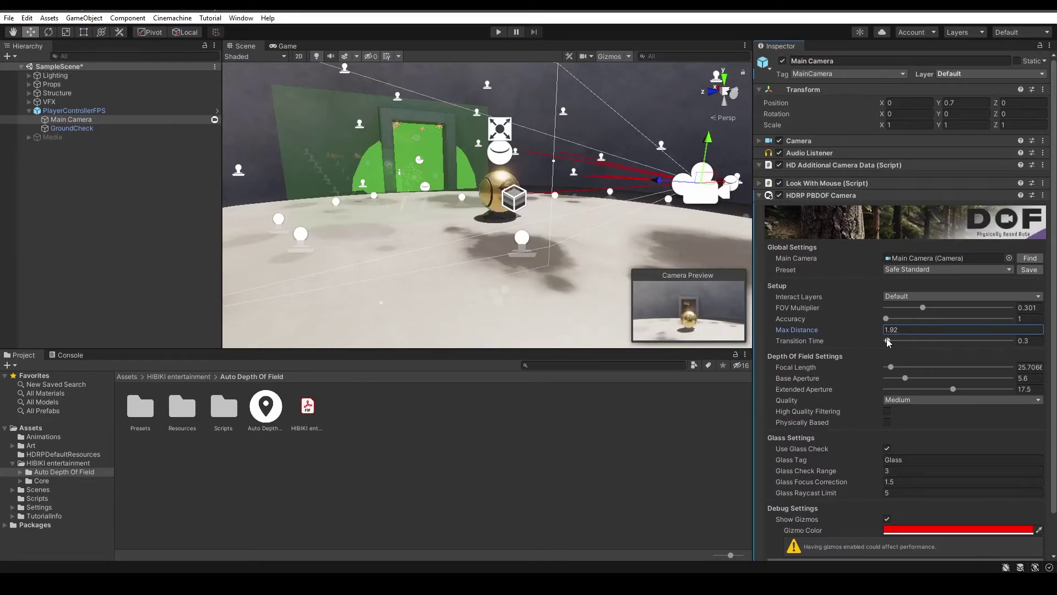
- Raise Transition Time with its slider, then edit its field directly to 0.3
{"action": "mouse_move", "coordinate": [887, 341]}
{"action": "left_mouse_down"}
{"action": "mouse_move", "coordinate": [1012, 342]}
{"action": "mouse_move", "coordinate": [901, 341]}
{"action": "left_mouse_up"}
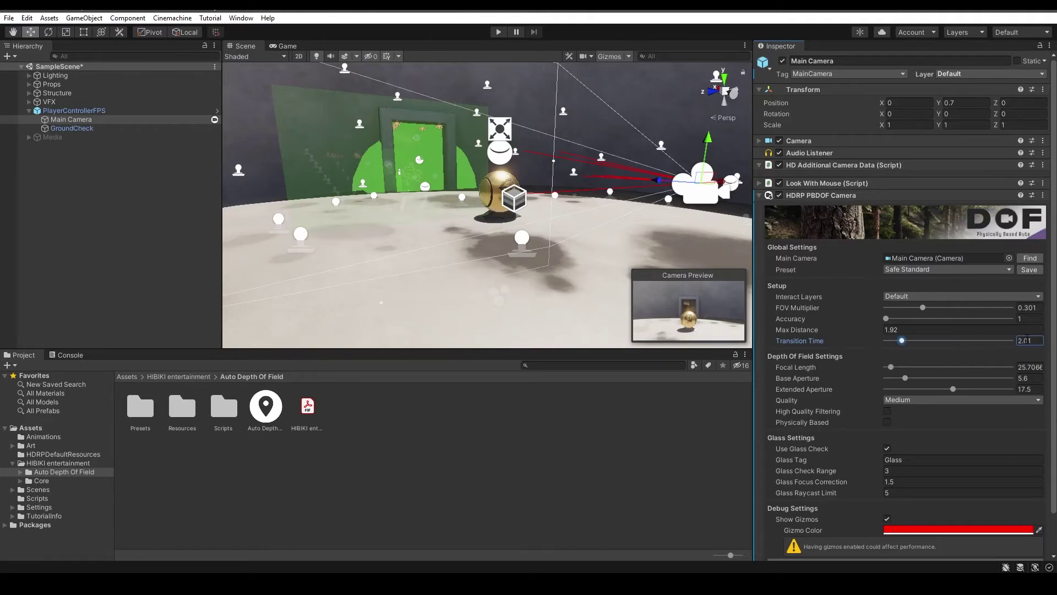
{"action": "left_click", "coordinate": [1025, 341]}
{"action": "type", "text": "0.3"}
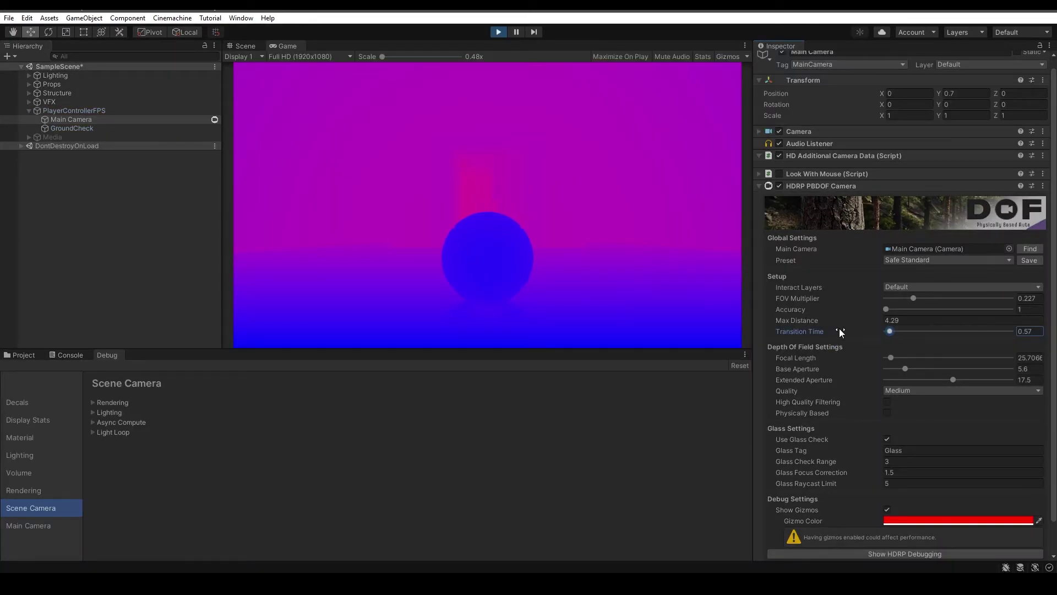
- Try Focal Length values down to 28 and lower Base Aperture to 0.7 while previewing
{"action": "mouse_move", "coordinate": [892, 358]}
{"action": "left_mouse_down"}
{"action": "mouse_move", "coordinate": [914, 357]}
{"action": "mouse_move", "coordinate": [902, 356]}
{"action": "left_mouse_up"}
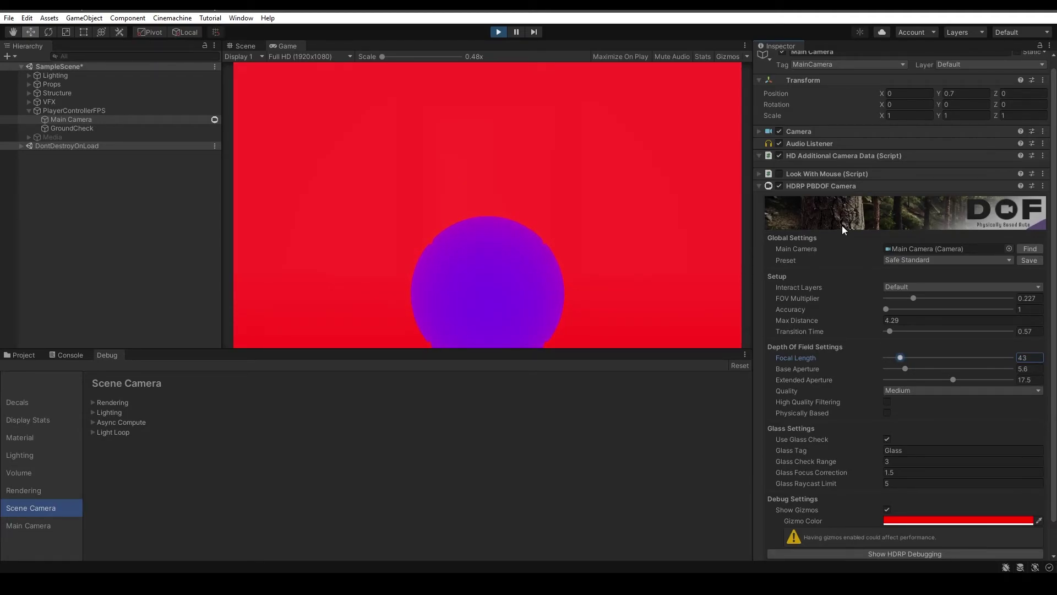
{"action": "left_click", "coordinate": [758, 131]}
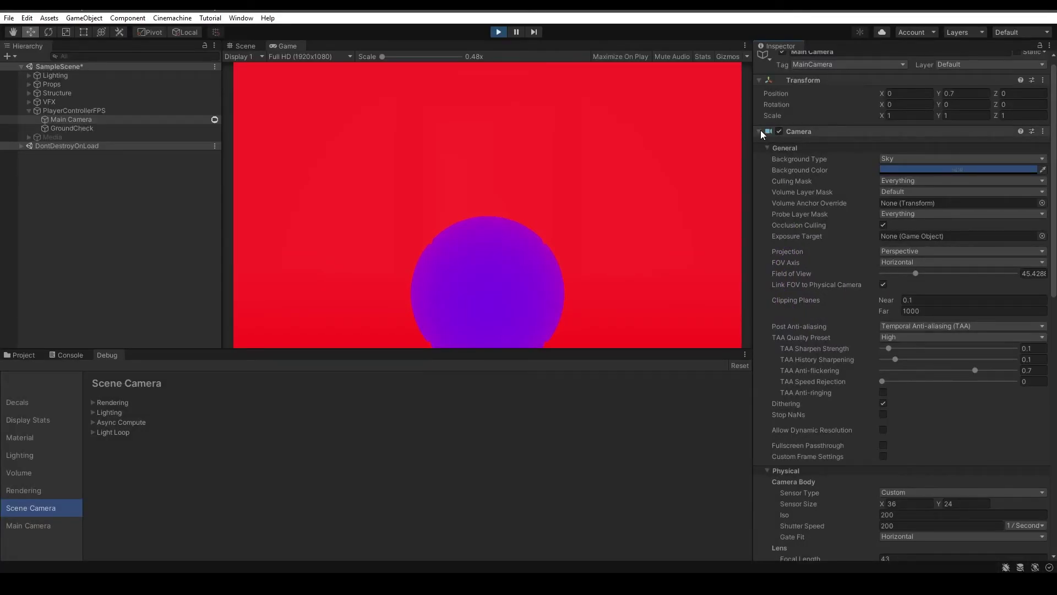
{"action": "left_click", "coordinate": [761, 131]}
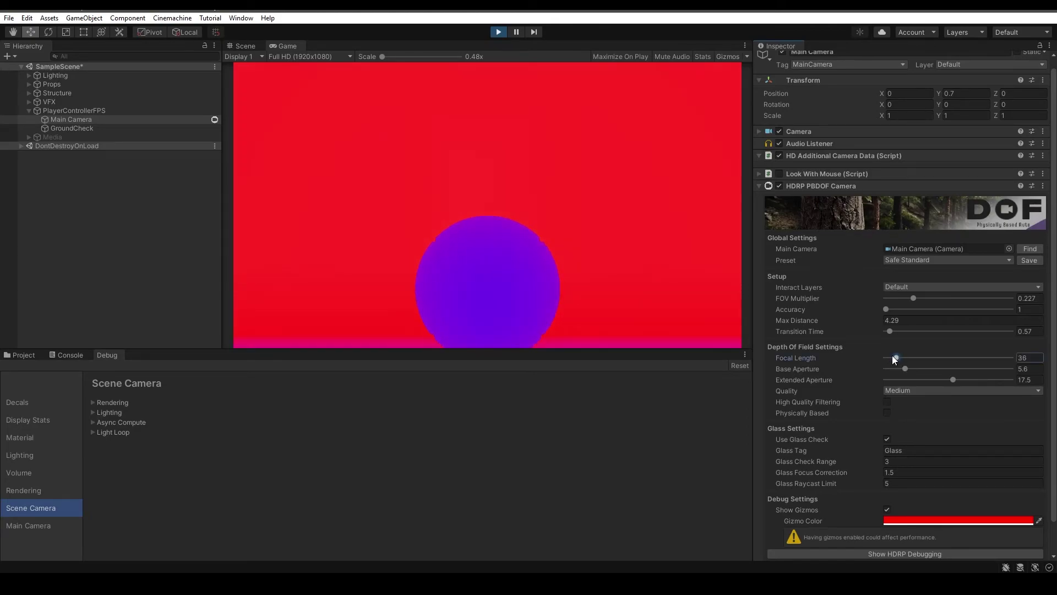
{"action": "left_click_drag", "start_coordinate": [898, 357], "coordinate": [890, 356]}
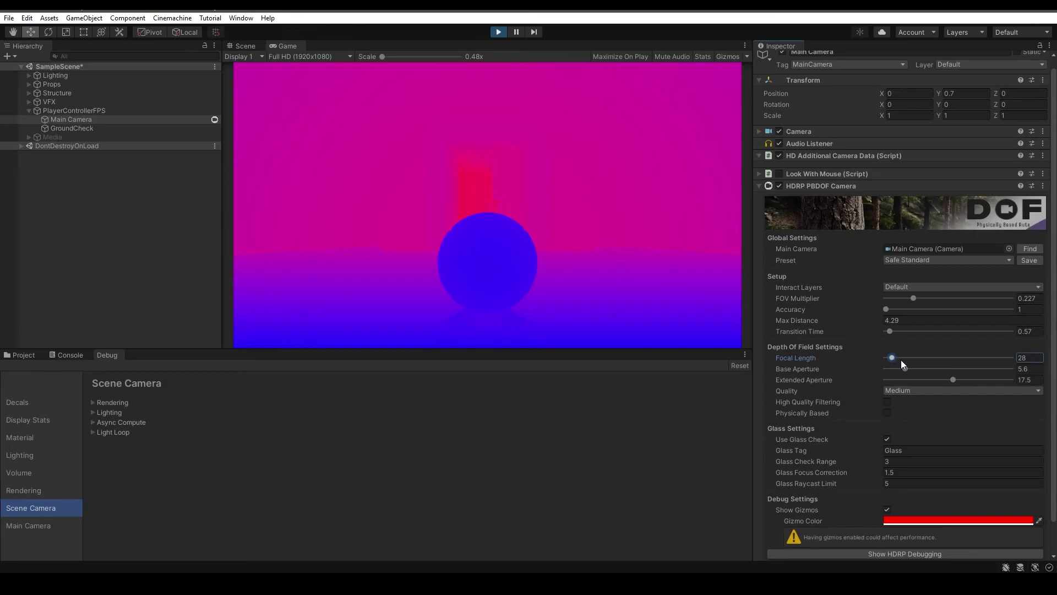
{"action": "left_click_drag", "start_coordinate": [903, 369], "coordinate": [884, 369]}
{"action": "mouse_move", "coordinate": [954, 381]}
{"action": "left_mouse_down"}
{"action": "mouse_move", "coordinate": [907, 380]}
{"action": "mouse_move", "coordinate": [959, 380]}
{"action": "mouse_move", "coordinate": [912, 380]}
{"action": "mouse_move", "coordinate": [945, 380]}
{"action": "left_mouse_up"}
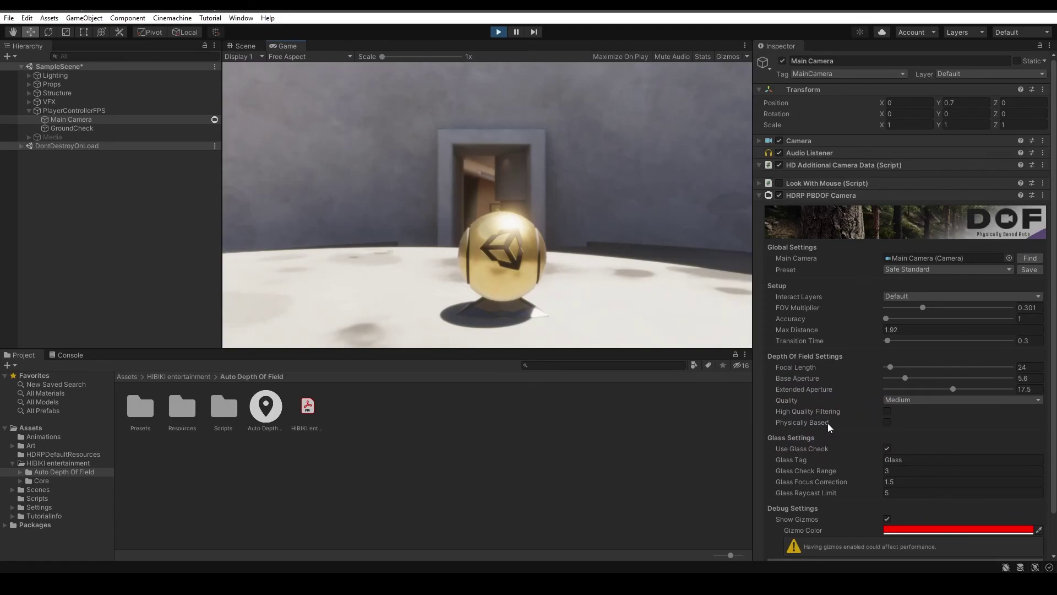
- Uncheck Show Gizmos under the HDRP PBDOF Camera's Debug Settings
{"action": "left_click", "coordinate": [886, 520]}
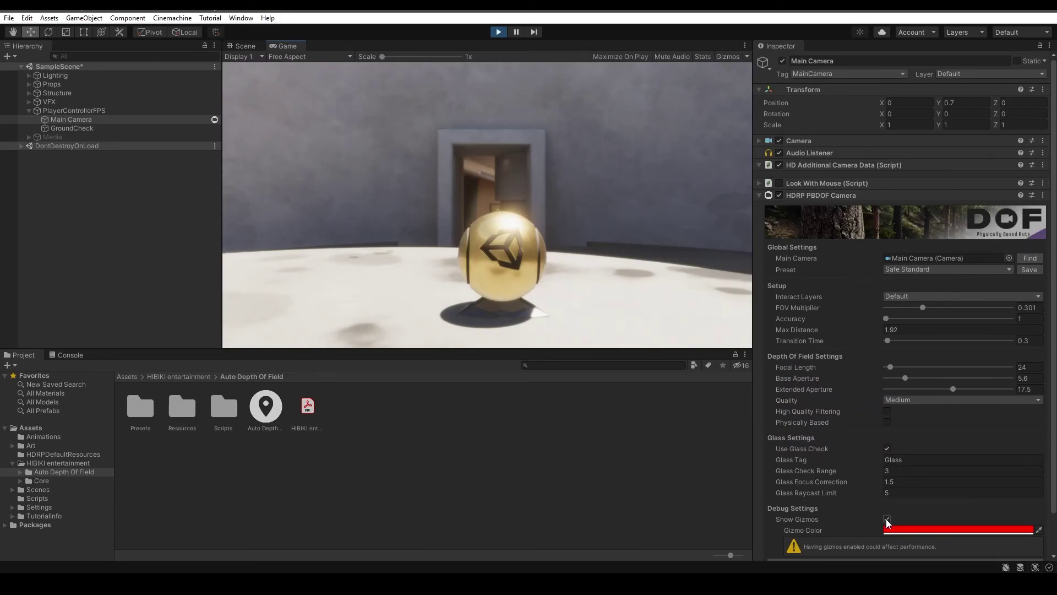